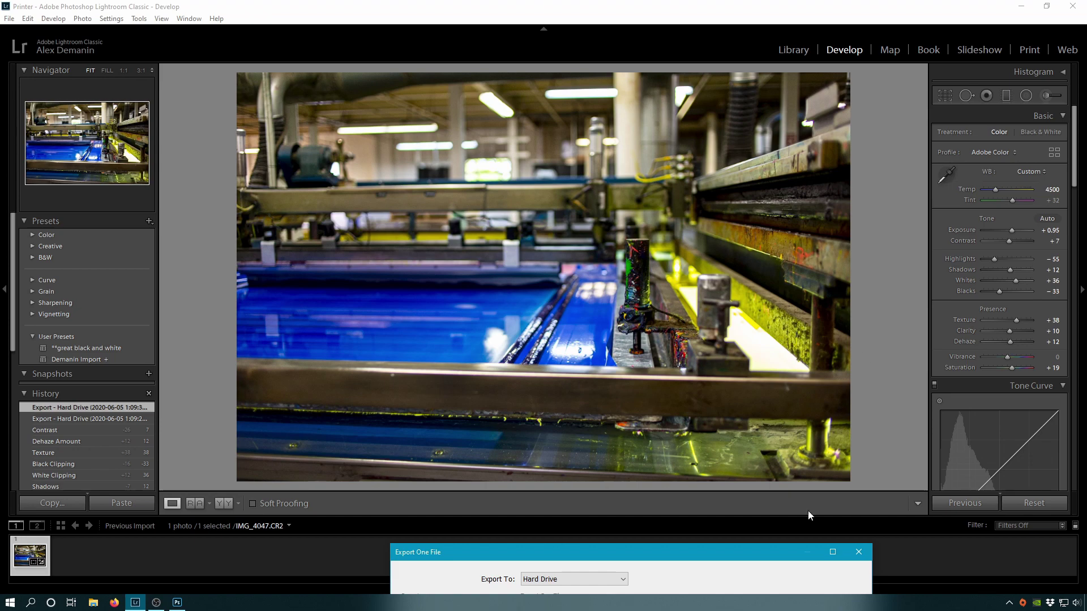
Change the Lightroom export resolution from 300 to 72 ppi, then cancel the export dialog
drag(779, 552, 640, 105)
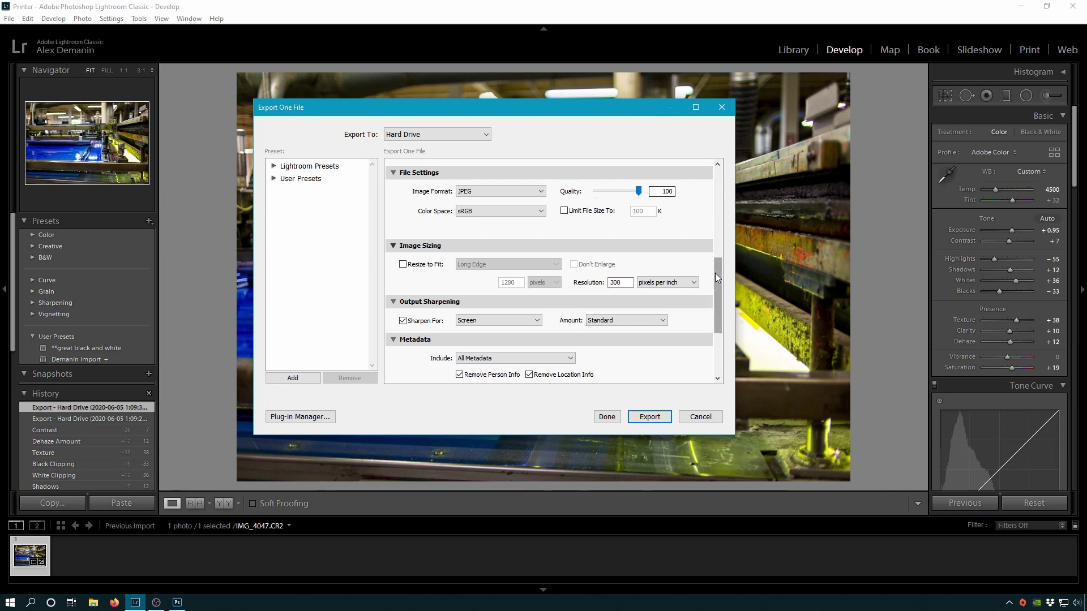
scroll(715, 273, down, 5)
scroll(719, 298, up, 1)
scroll(719, 298, up, 2)
double_click(616, 262)
text(72)
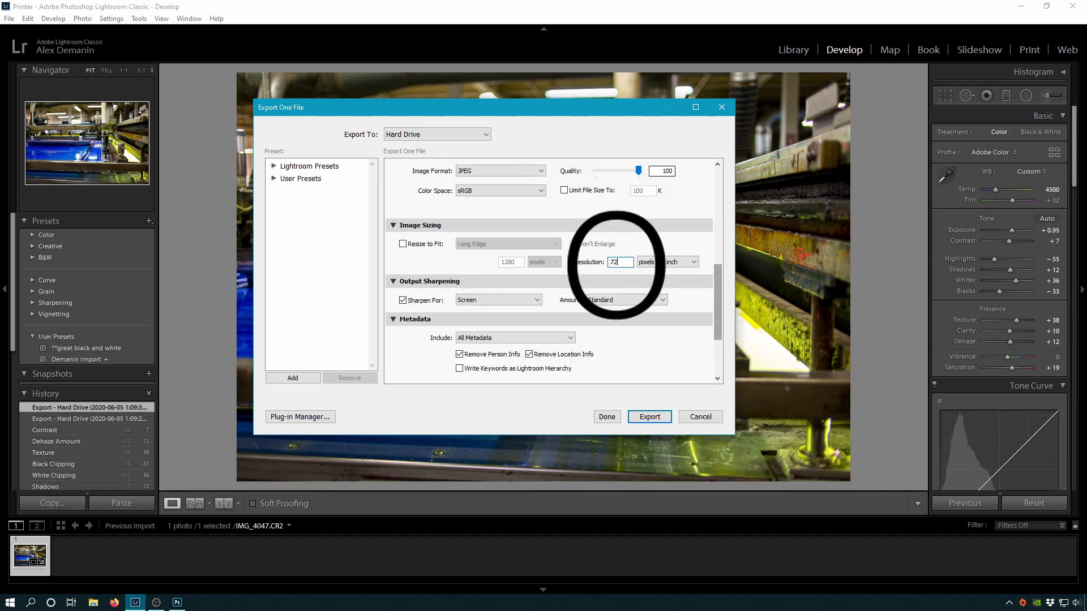
click(696, 419)
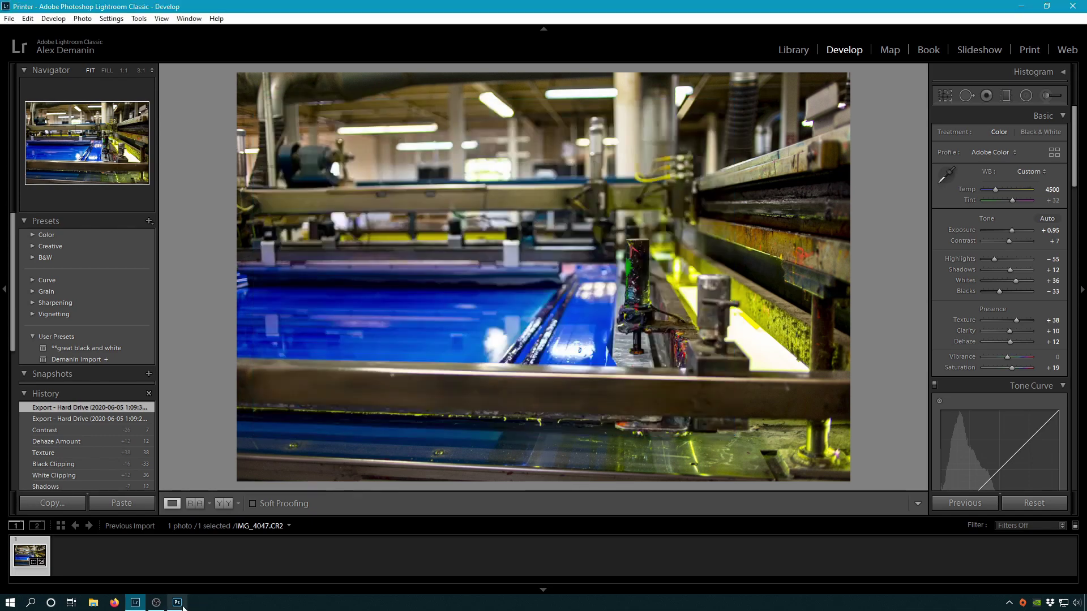
Bring Photoshop forward and flip between the Printer72-1.tif and Printer300-1.tif documents
click(177, 603)
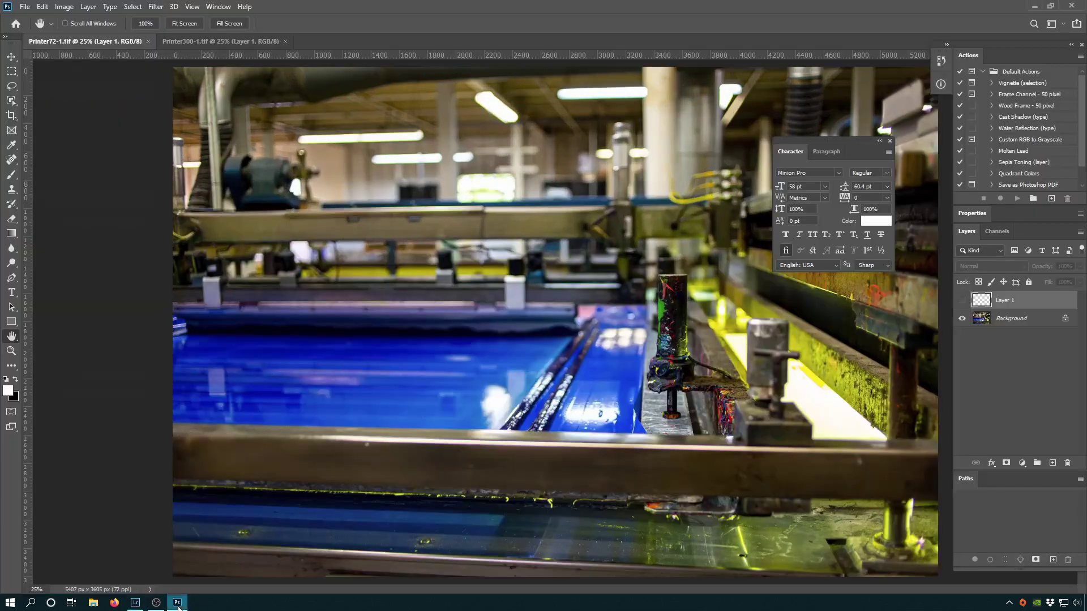
click(193, 39)
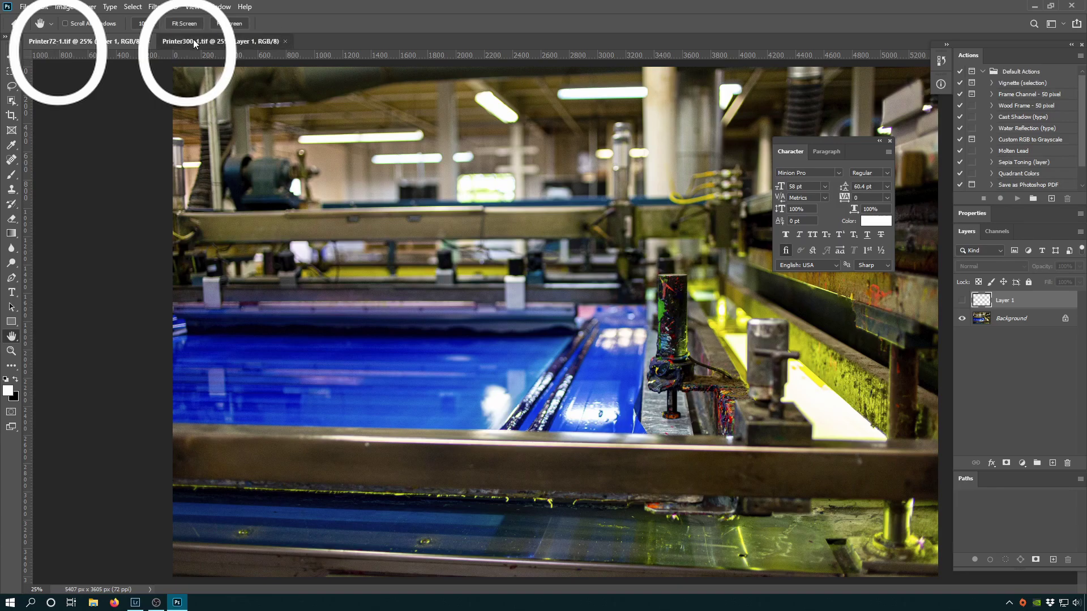
click(112, 42)
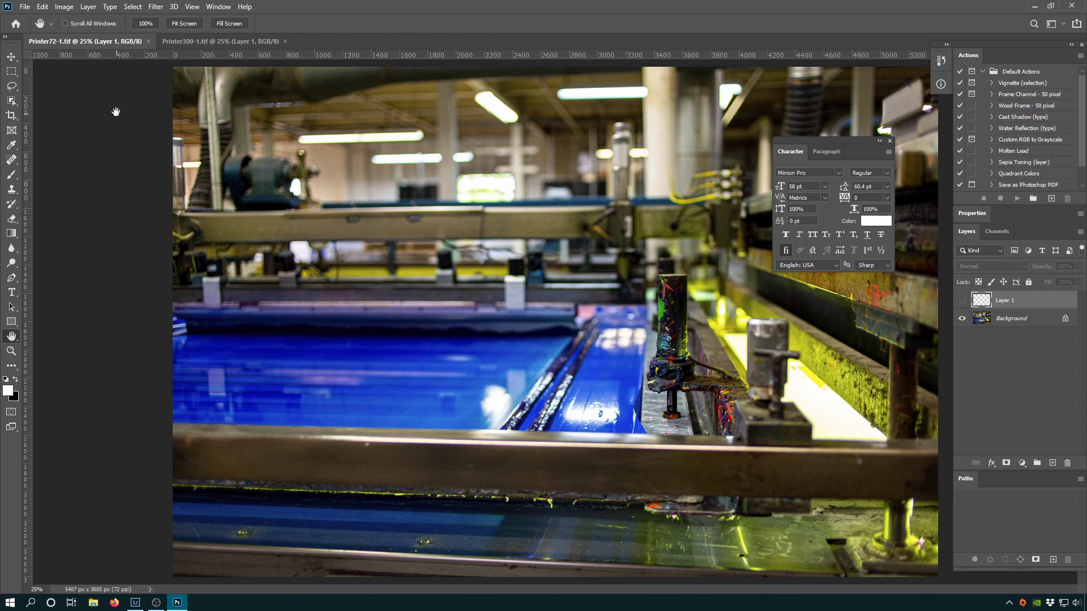
click(224, 41)
Zoom in on the paint-covered bracket in Printer300-1.tif, up to 100% and then 300%
key(z)
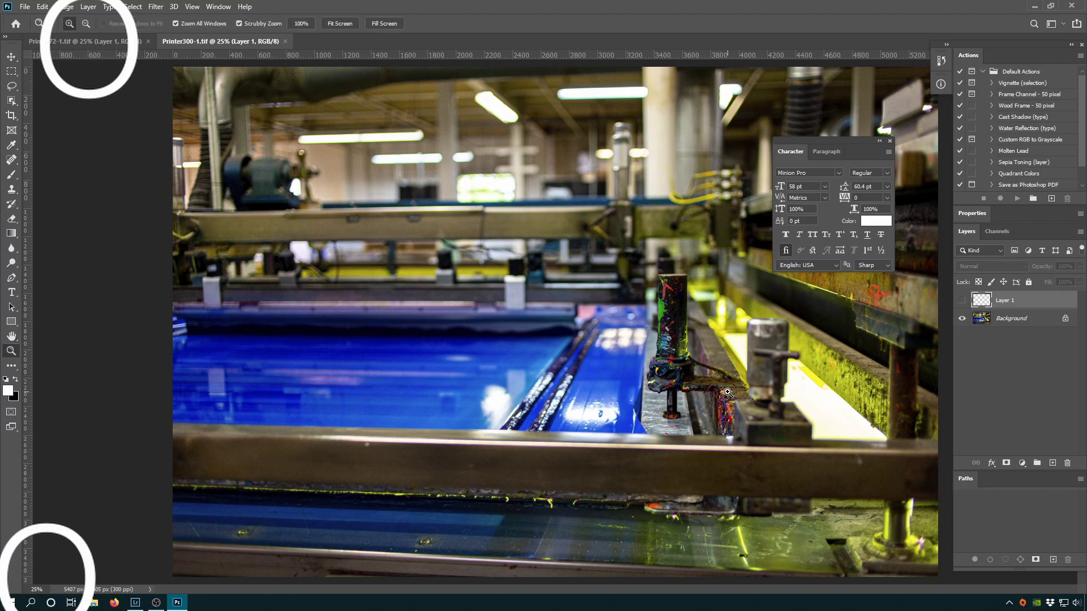
click(727, 392)
click(509, 317)
click(521, 329)
click(543, 325)
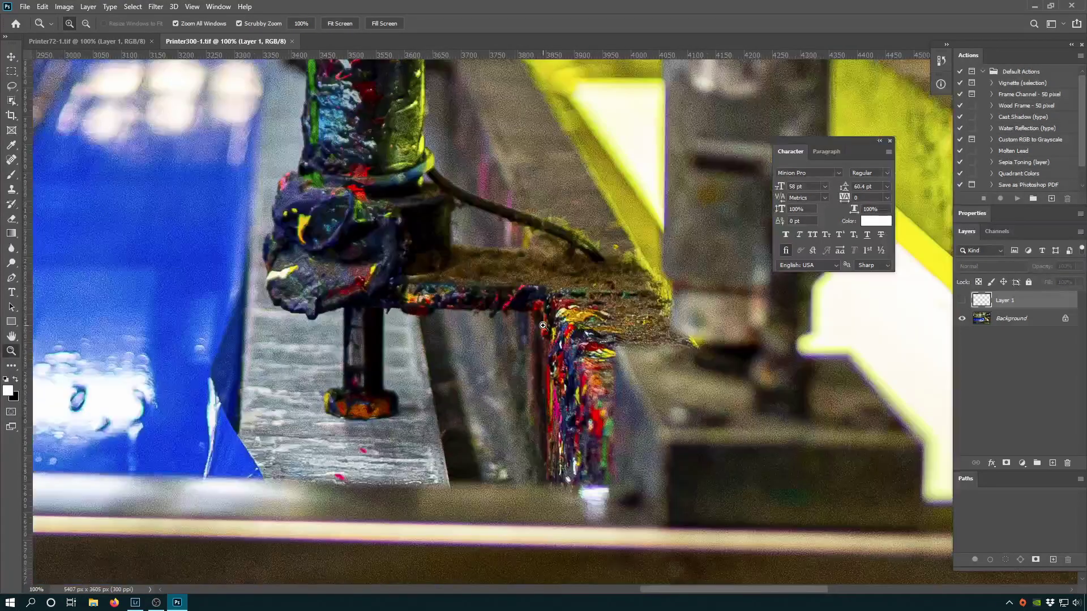
click(543, 326)
click(542, 325)
Compare the bracket across both documents, ending with Printer72-1.tif fitted on screen
click(109, 41)
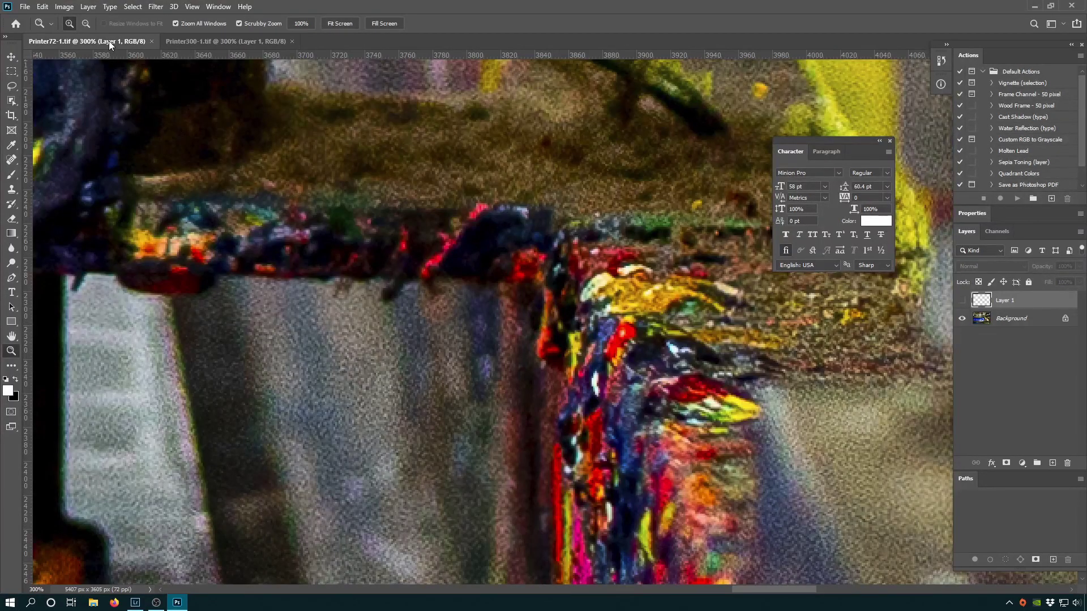
click(190, 43)
click(110, 40)
click(216, 42)
click(118, 39)
double_click(11, 336)
View Printer72-1.tif's Image Size in inches (75.097 × 50.069) and close it unchanged
click(62, 9)
click(85, 90)
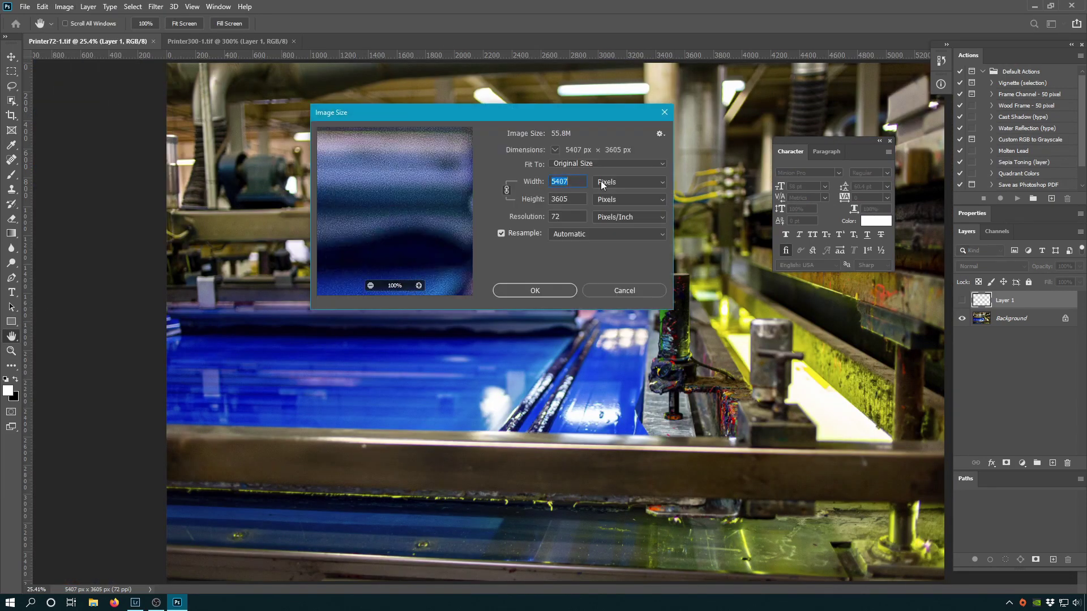
click(601, 185)
click(620, 206)
double_click(573, 180)
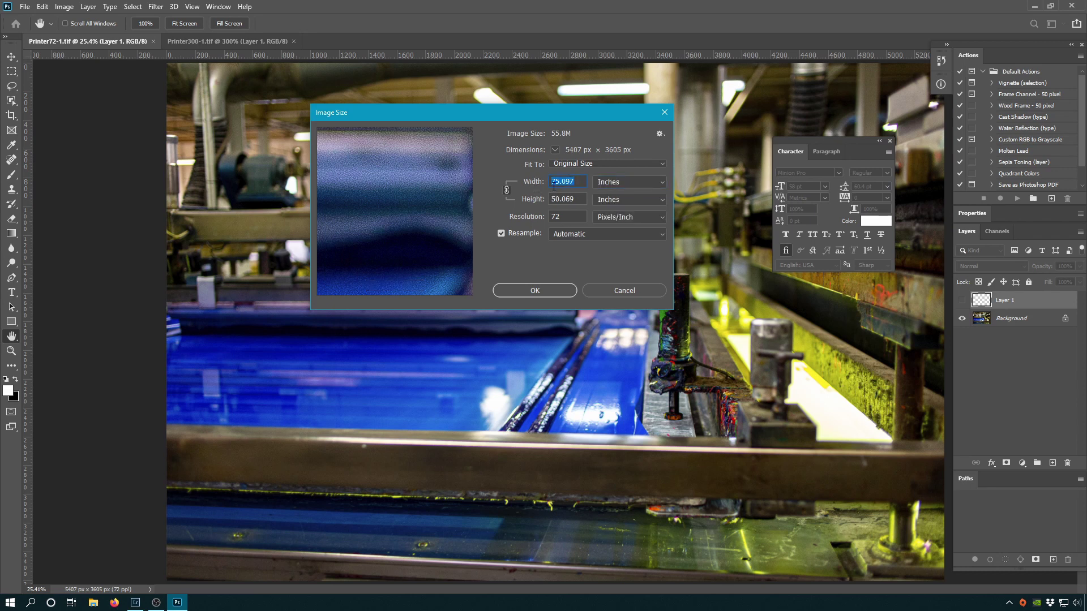
click(610, 290)
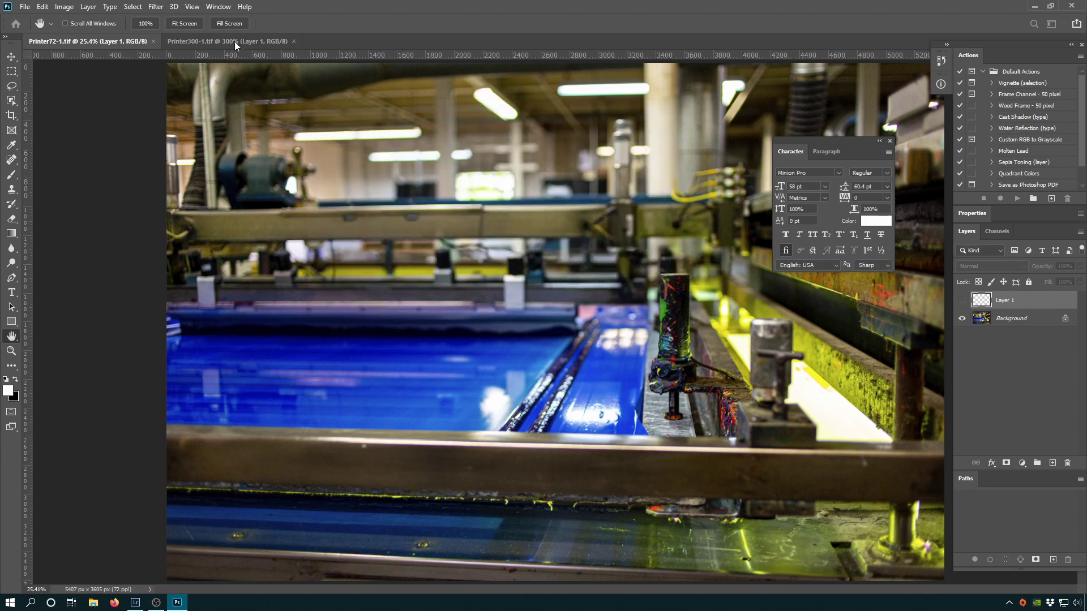
View Printer300-1.tif's Image Size in inches (18.023 × 12.017 at 300 ppi), cancel, and fit the image on screen
click(227, 41)
click(64, 7)
click(76, 88)
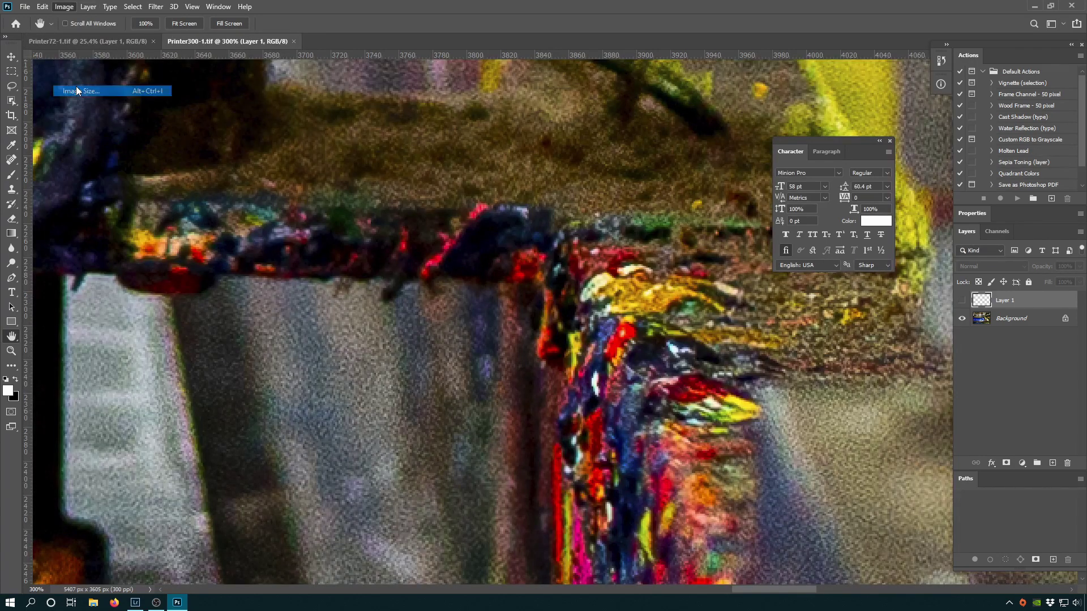
click(629, 181)
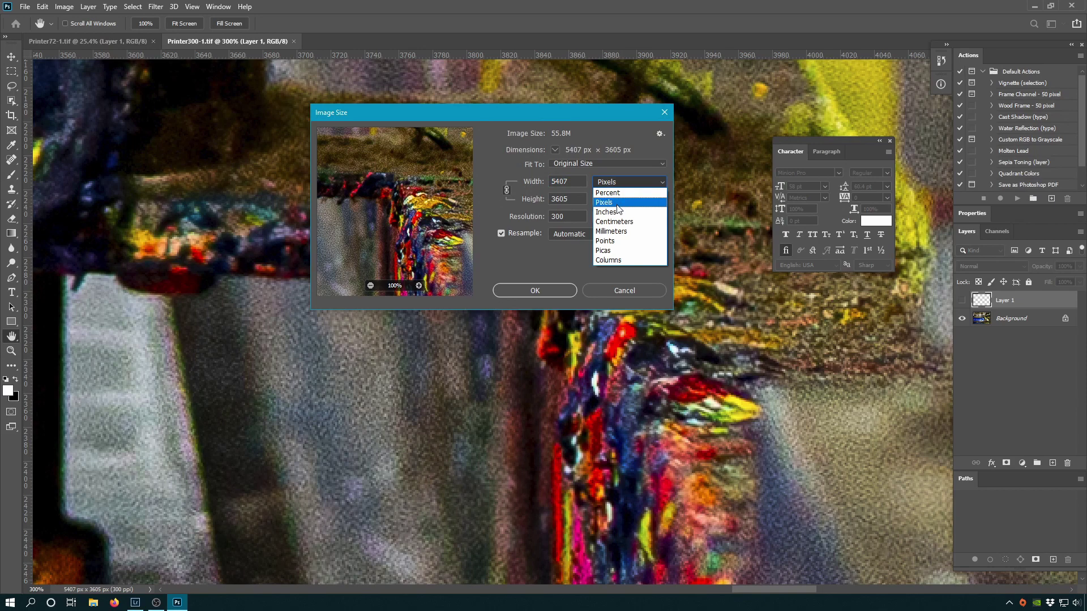
click(620, 203)
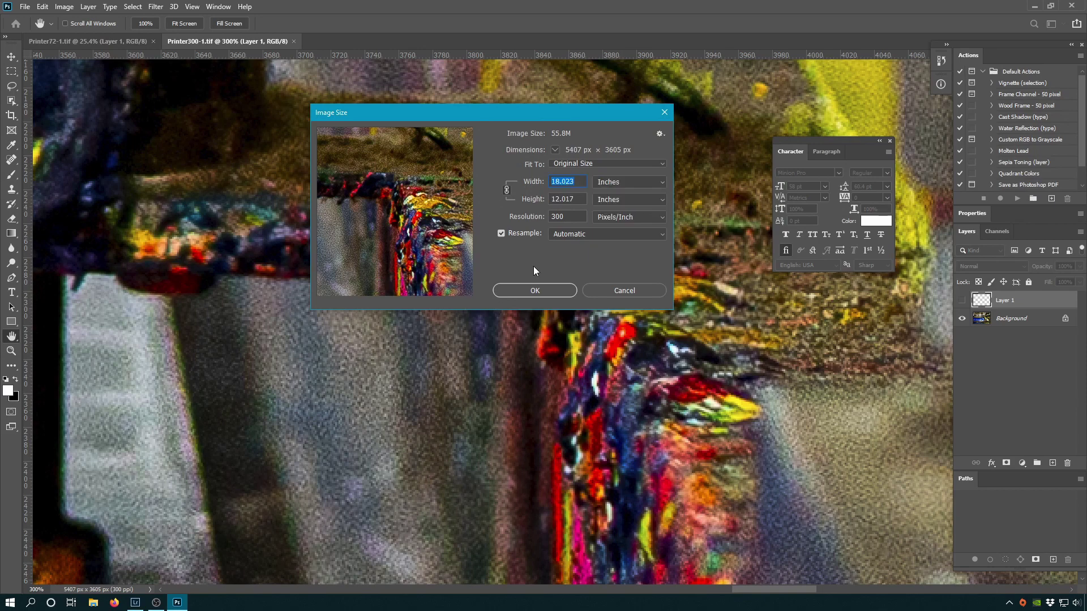
double_click(550, 216)
click(574, 181)
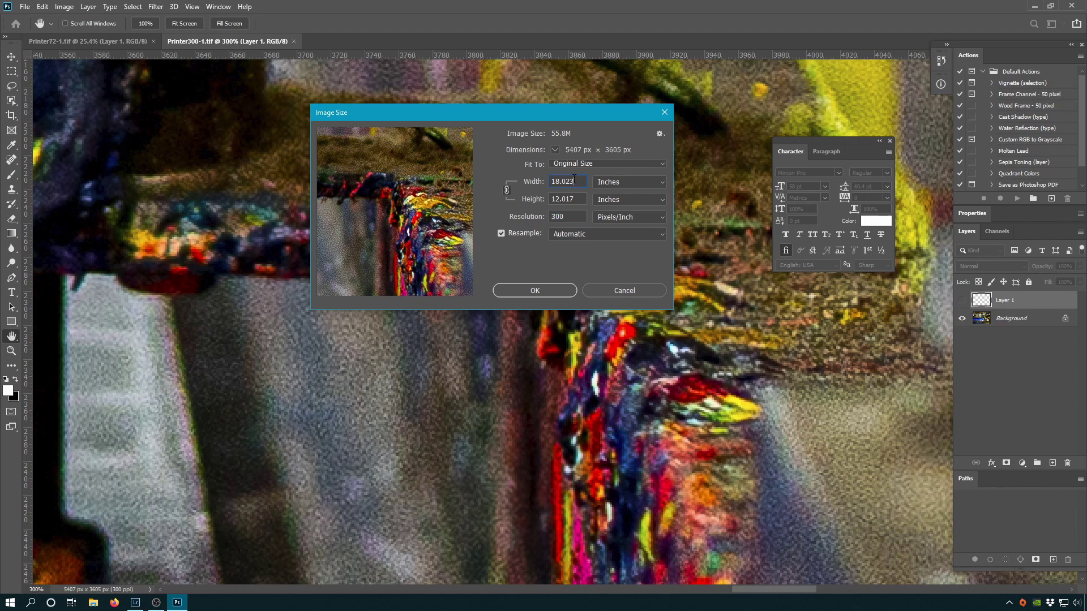
click(612, 290)
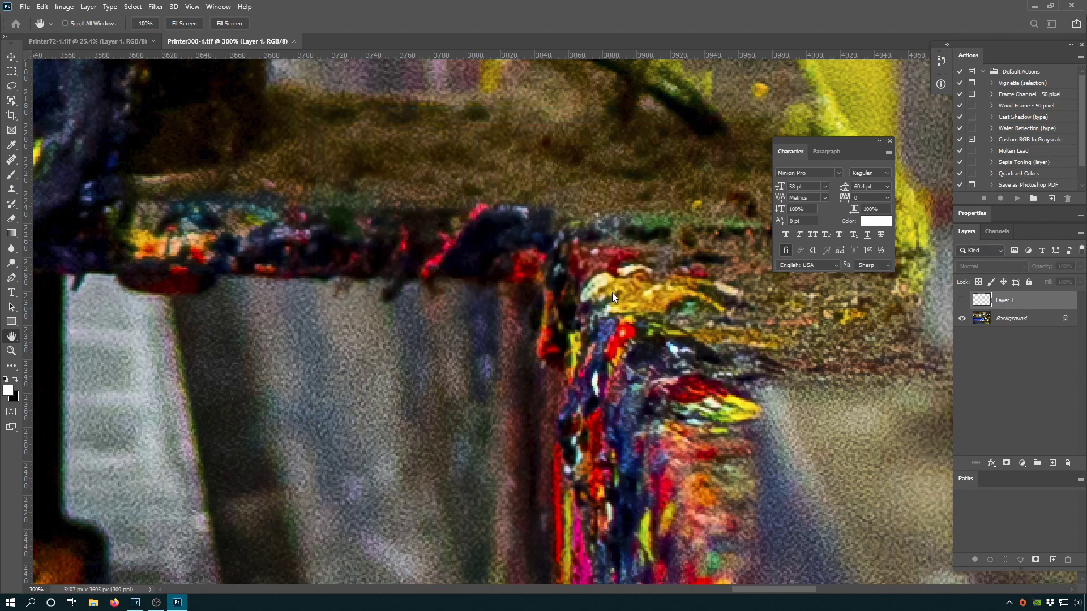
double_click(18, 338)
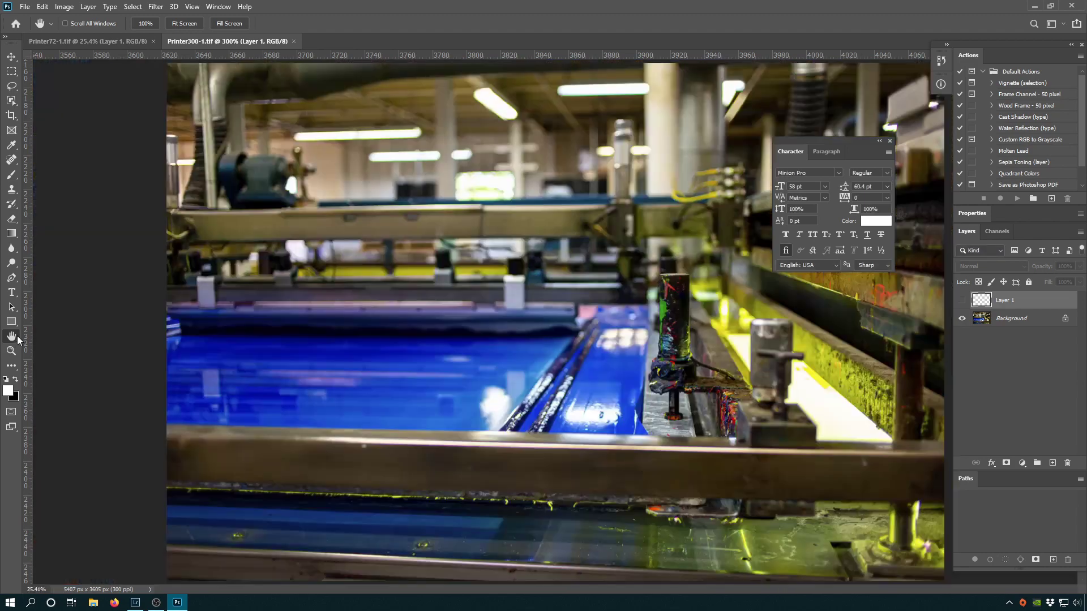
Turn on Layer 1's visibility in Printer300-1.tif and then in Printer72-1.tif
click(961, 300)
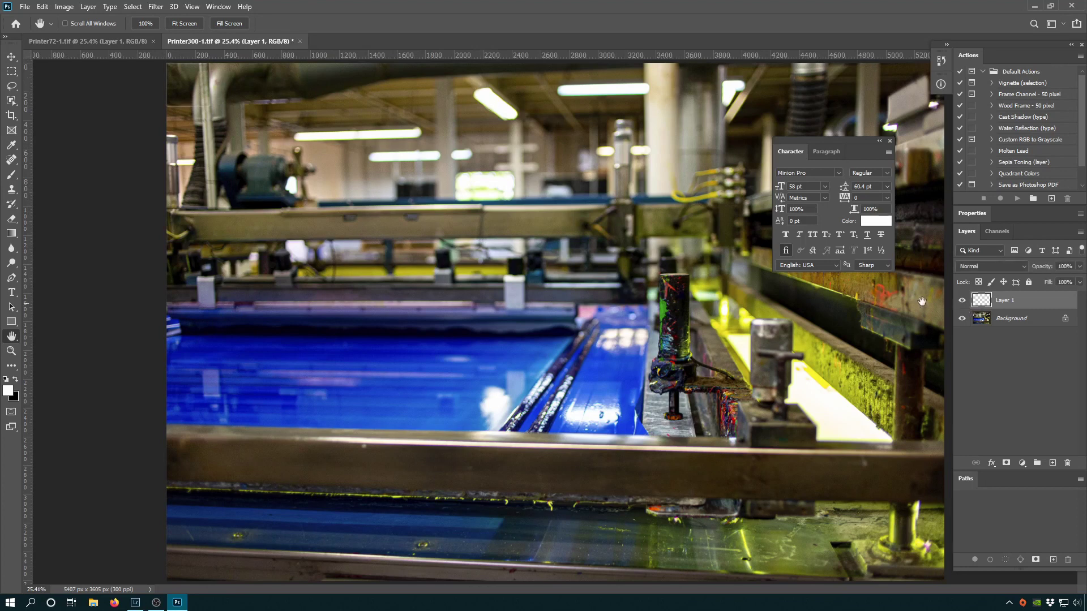
click(102, 40)
click(962, 300)
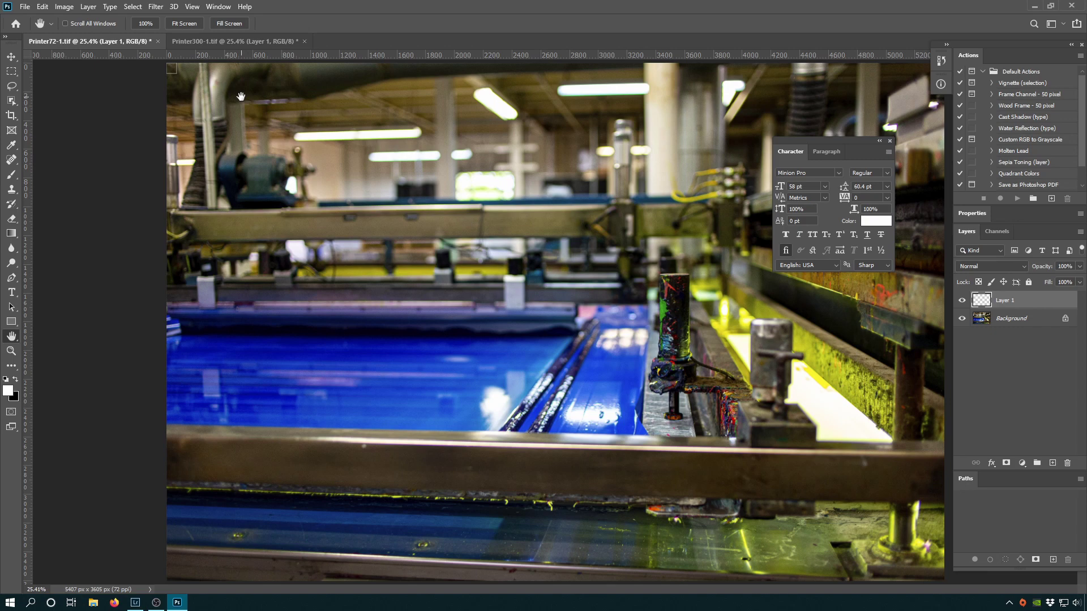
Flip back and forth between Printer300-1.tif and Printer72-1.tif to compare them
click(198, 38)
click(121, 42)
click(114, 41)
click(198, 42)
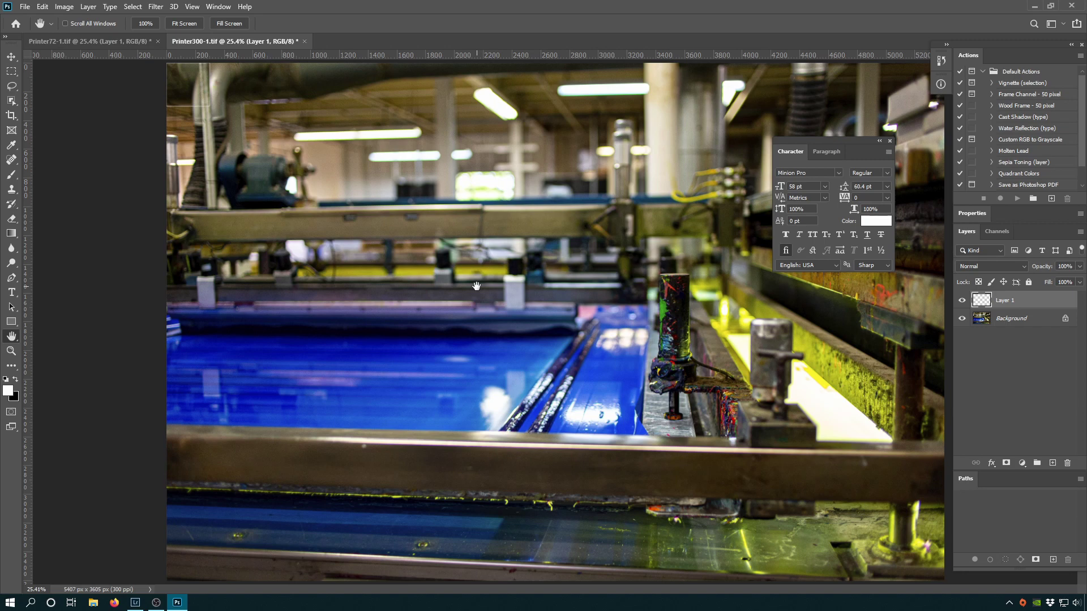
key(ctrl+Tab)
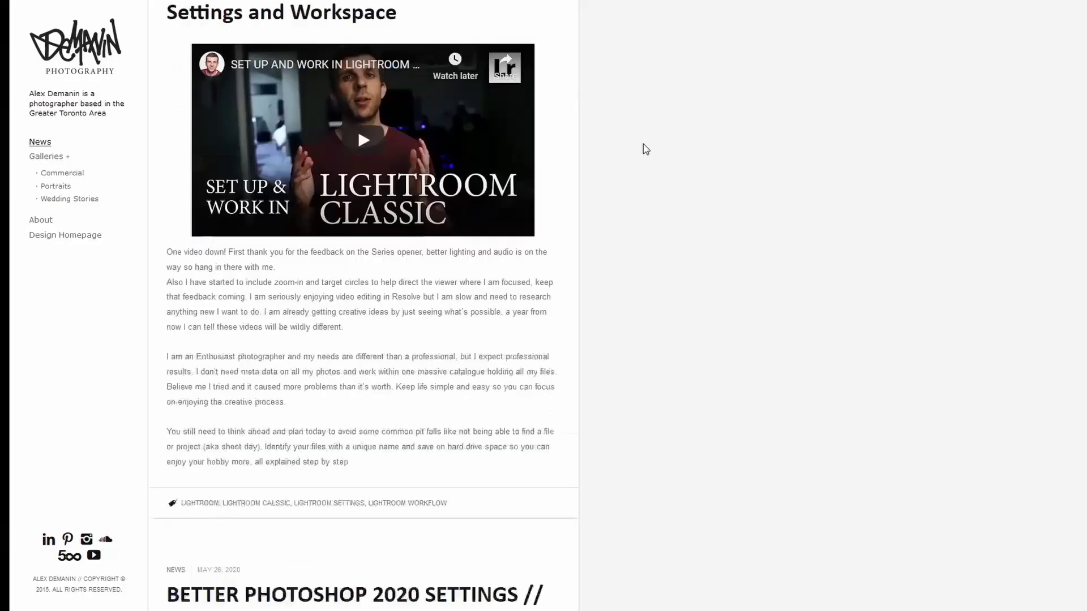
Scroll down the photography blog, open its Galleries page from the sidebar, and scroll through it
scroll(646, 149, down, 2)
scroll(646, 149, down, 12)
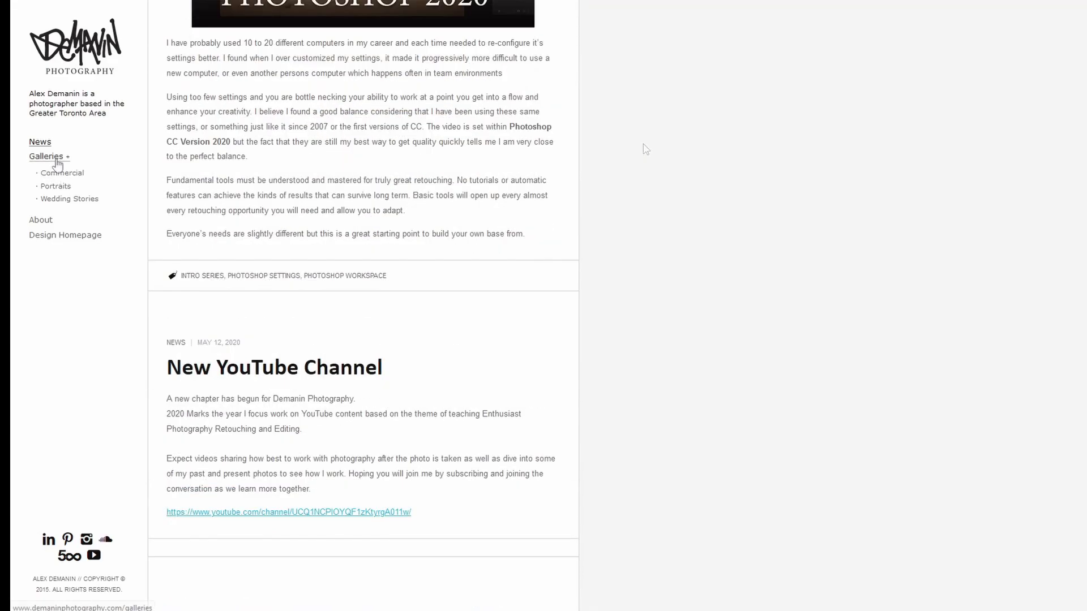
click(50, 157)
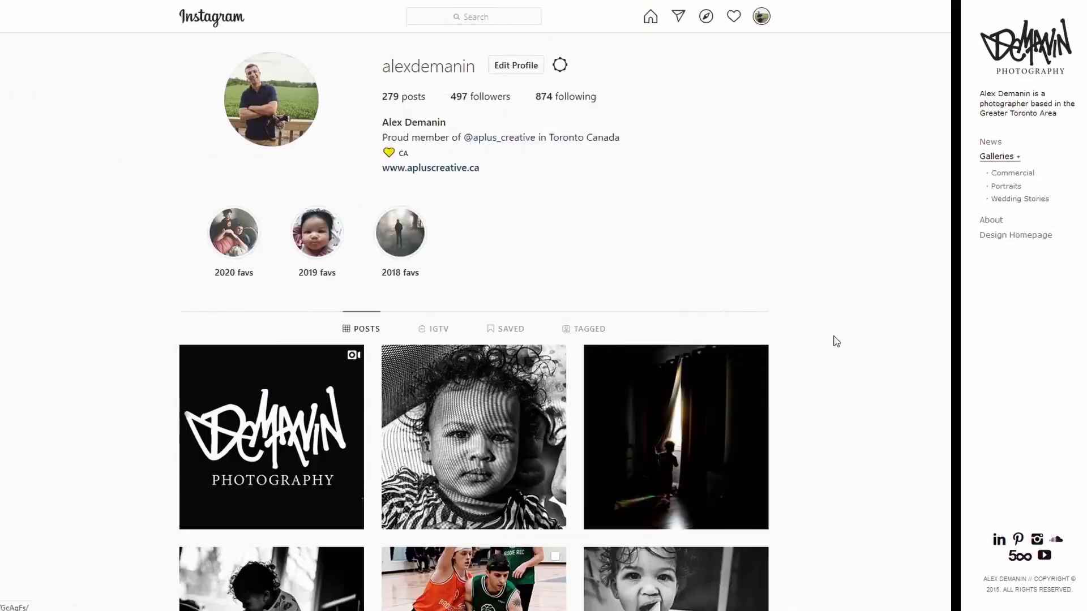
scroll(990, 339, down, 9)
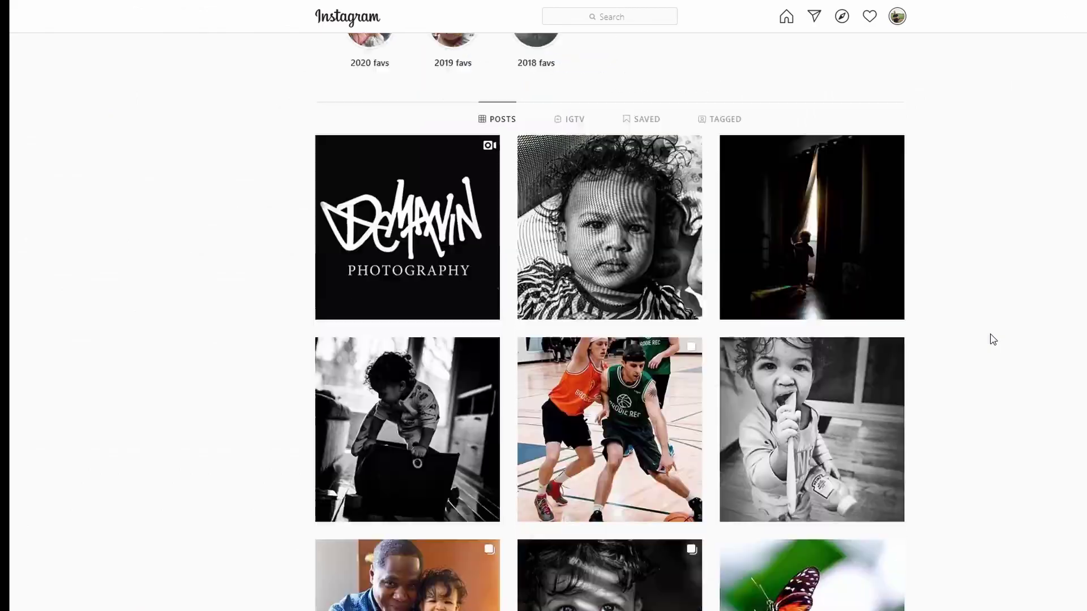